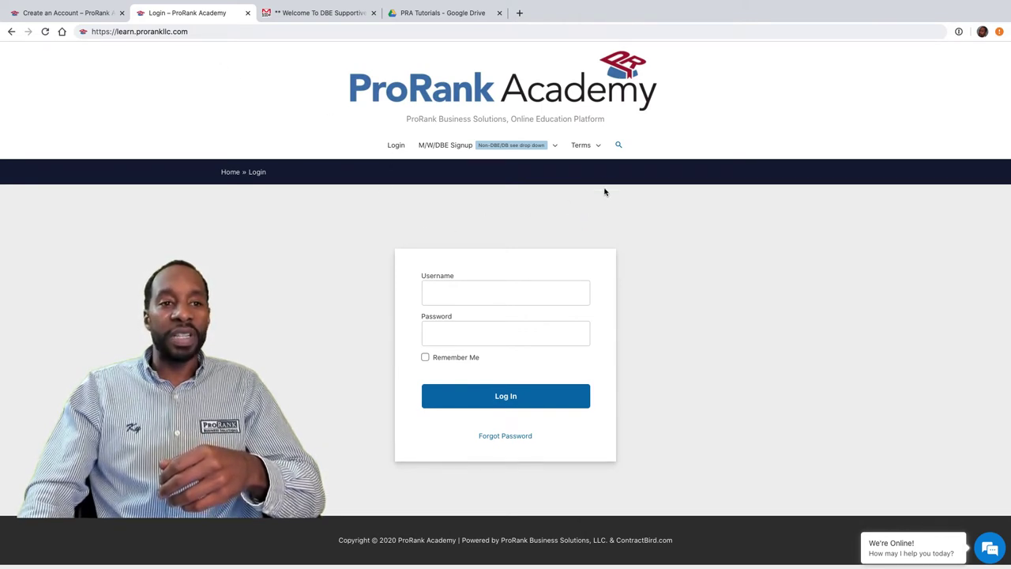
# Open the DBE Supportive Services registration page from M/W/DBE Signup
pyautogui.moveTo(474, 146)
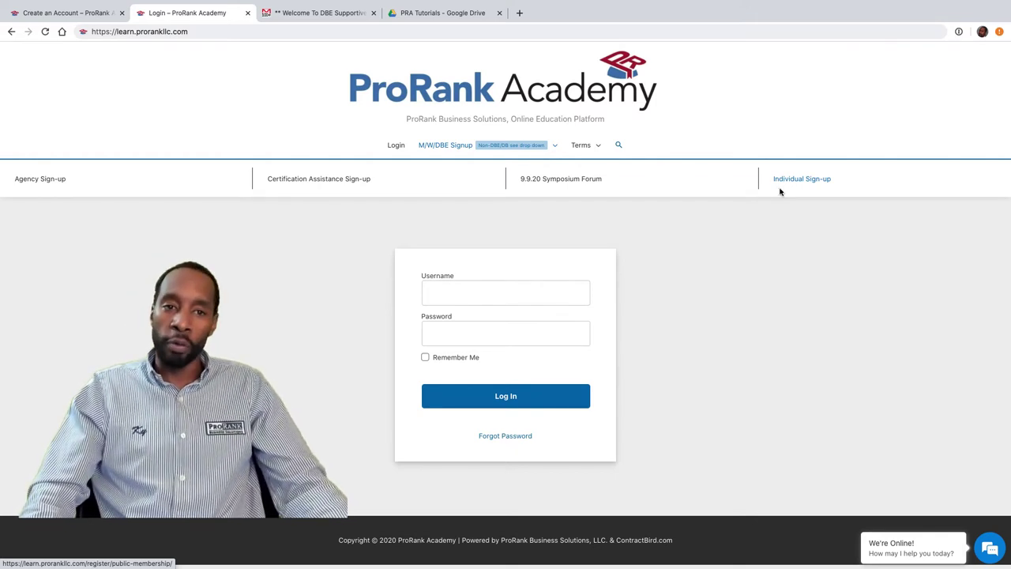
pyautogui.moveTo(548, 161)
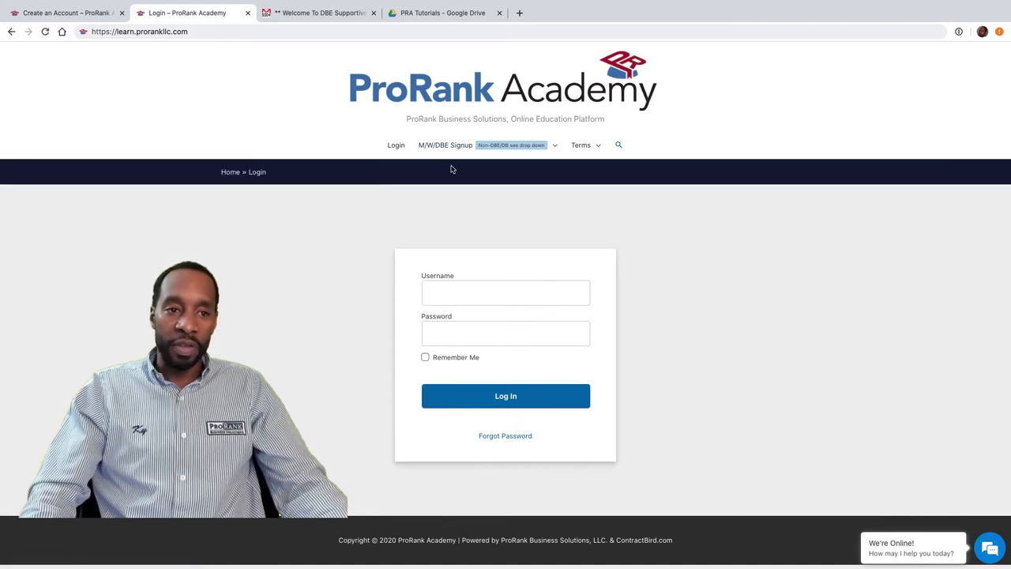
pyautogui.moveTo(498, 158)
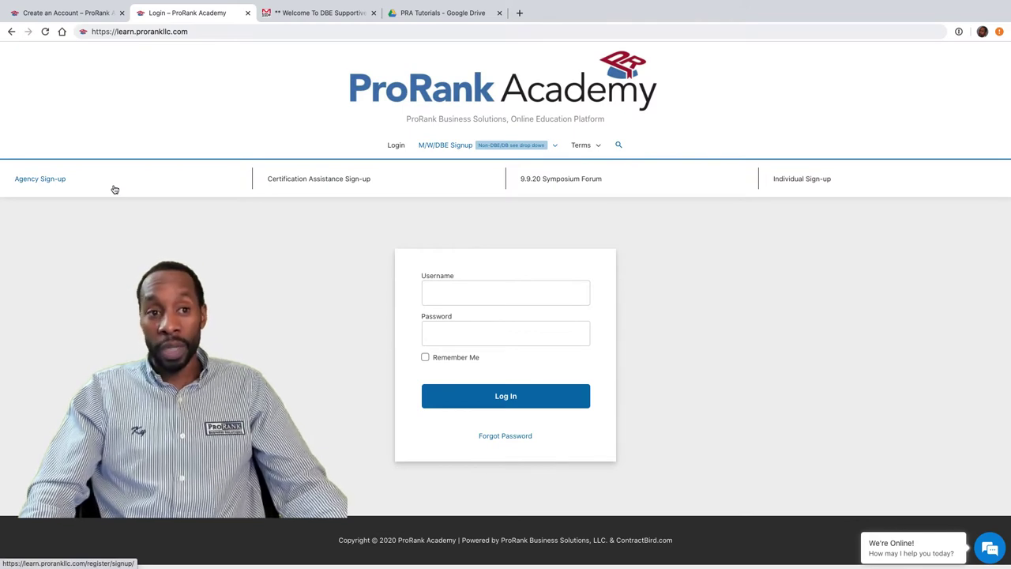
pyautogui.click(448, 148)
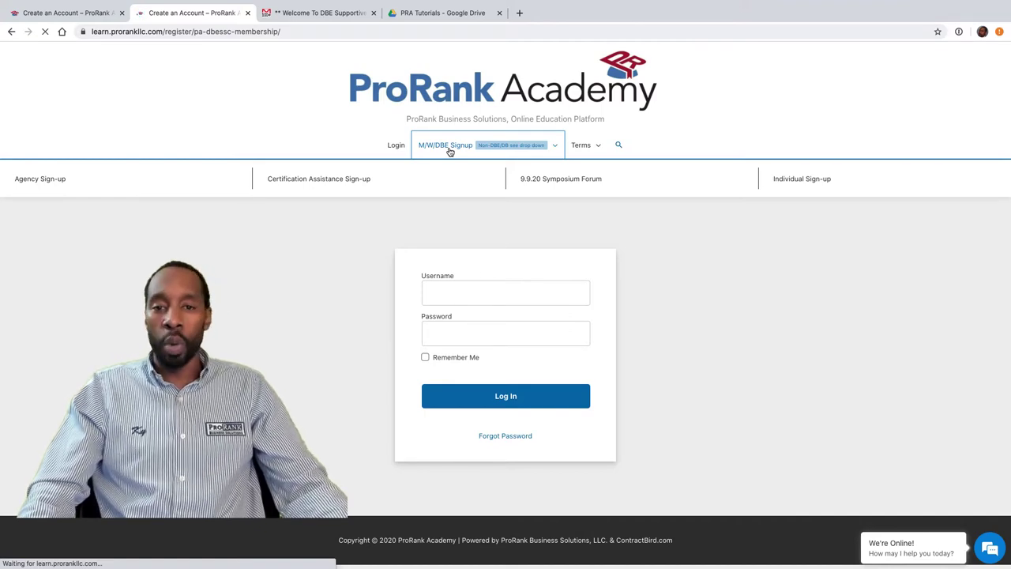
pyautogui.scroll(-1, 427, 279)
pyautogui.scroll(-1, 427, 278)
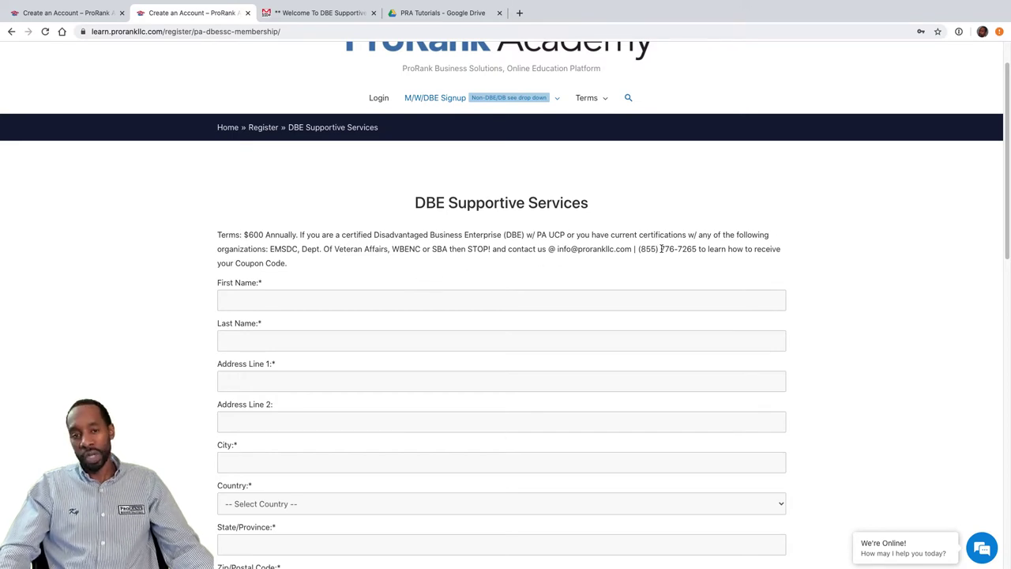
pyautogui.scroll(-1, 437, 325)
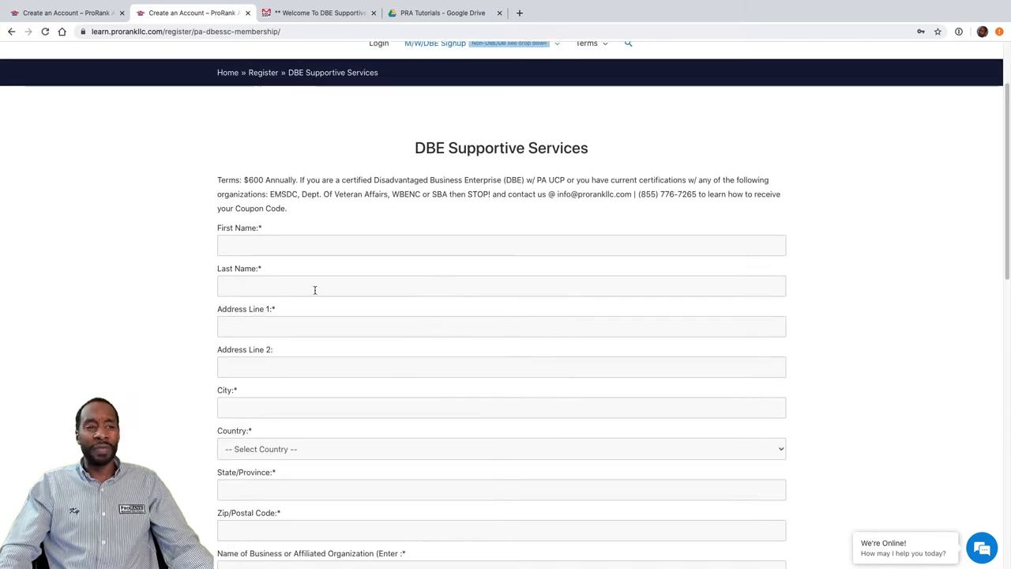
# Autofill the name, address, business and phone fields from the saved company details
pyautogui.click(318, 246)
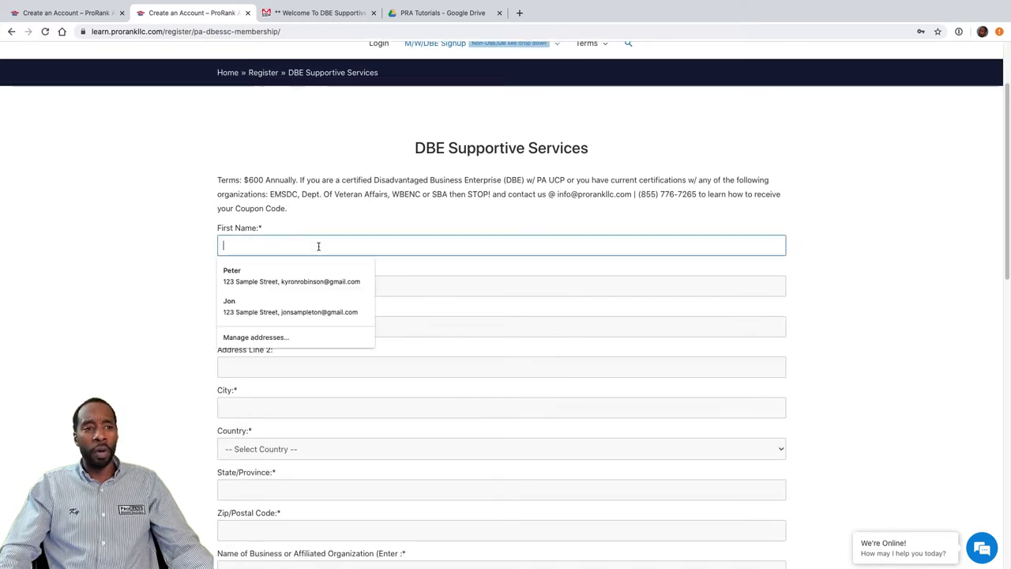
pyautogui.click(437, 265)
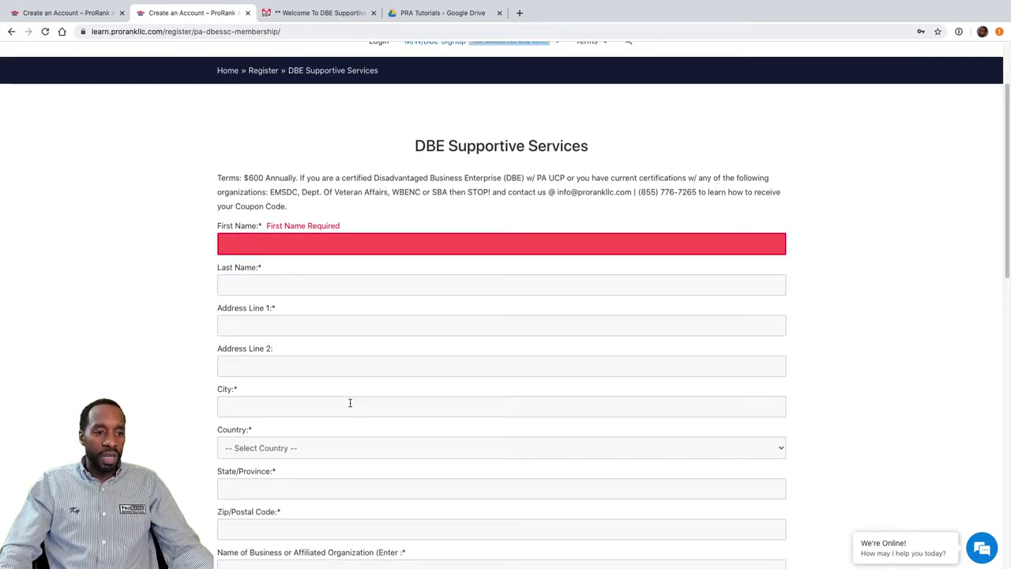
pyautogui.scroll(-3, 350, 403)
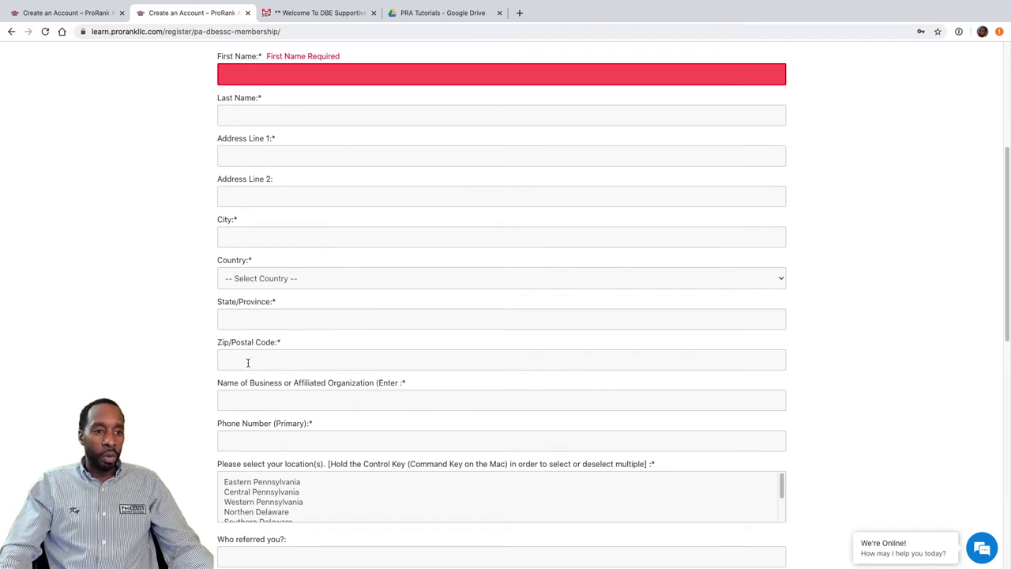
pyautogui.scroll(-1, 268, 408)
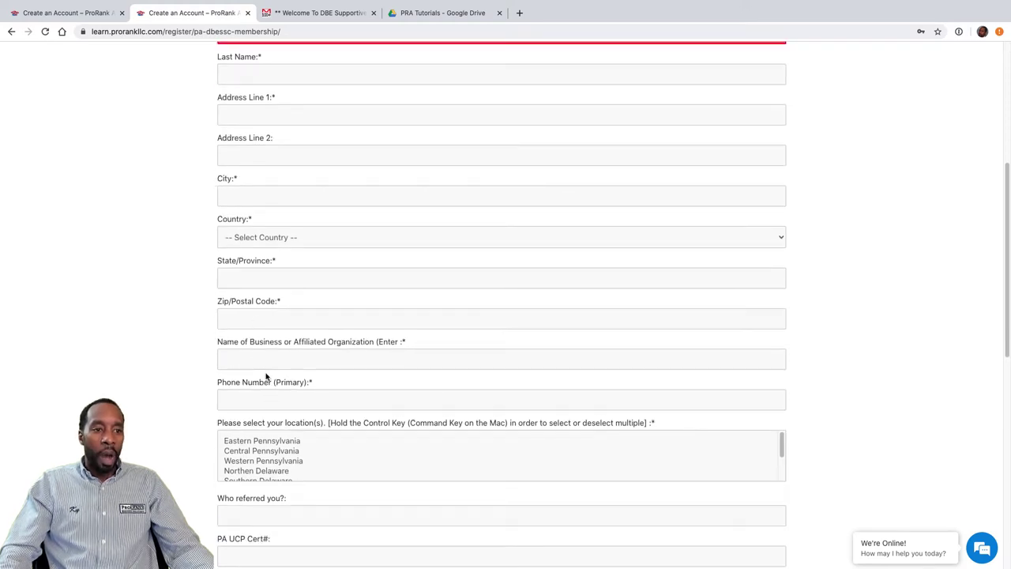
pyautogui.click(267, 358)
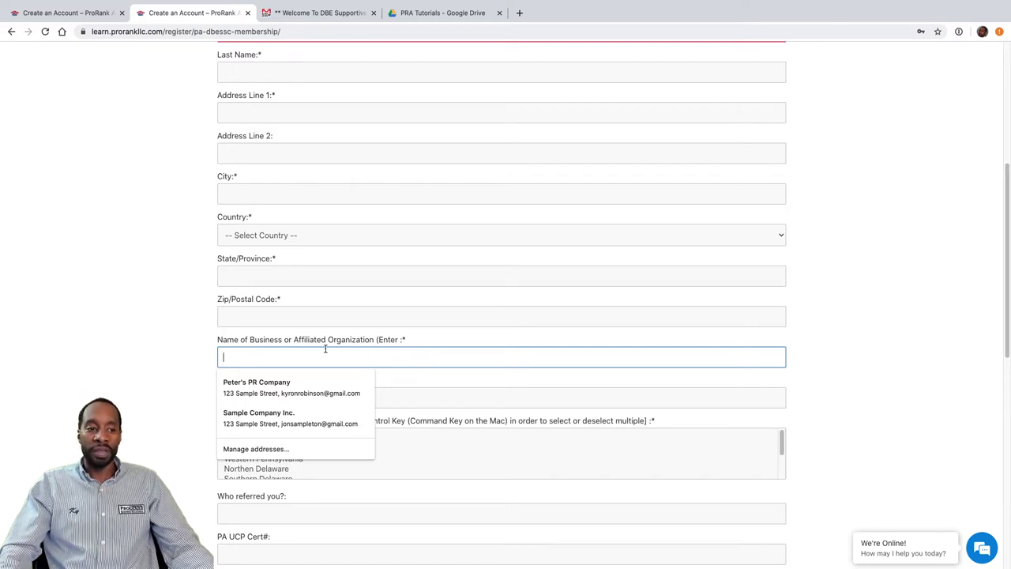
pyautogui.click(313, 383)
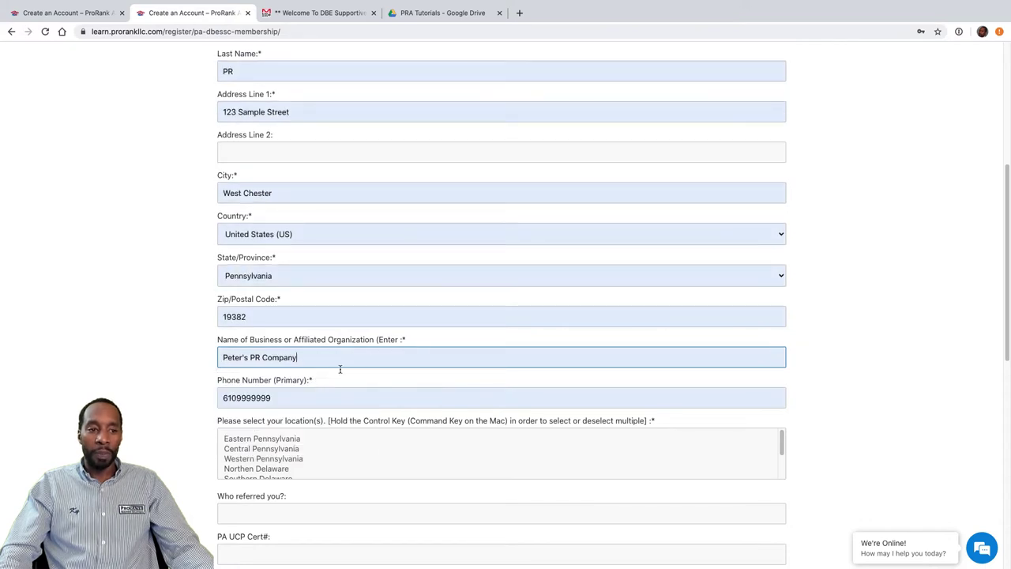
# Select Eastern Pennsylvania and Northern Delaware as service locations
pyautogui.scroll(-2, 361, 343)
pyautogui.scroll(5, 282, 340)
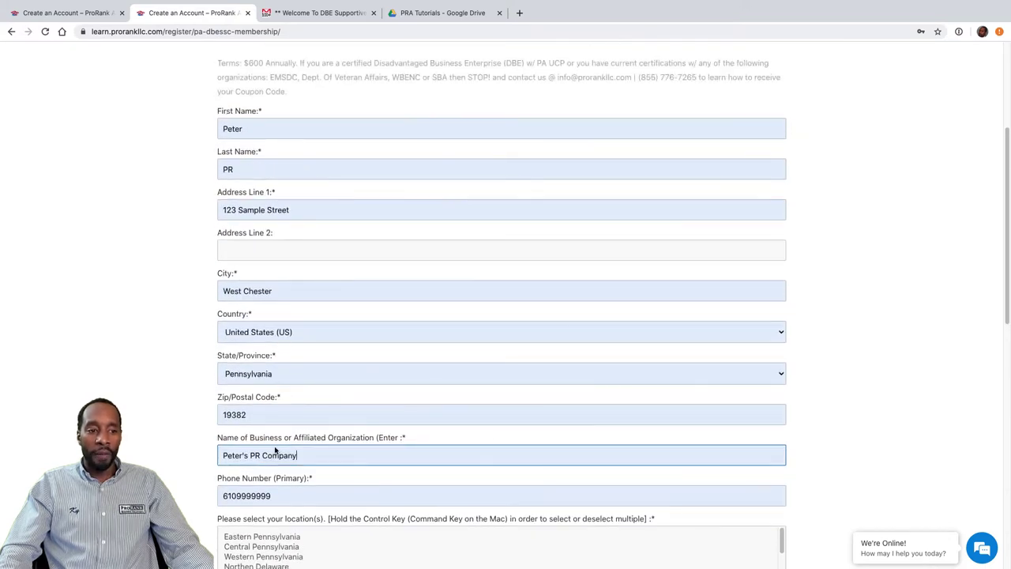
pyautogui.scroll(-3, 281, 471)
pyautogui.click(275, 442)
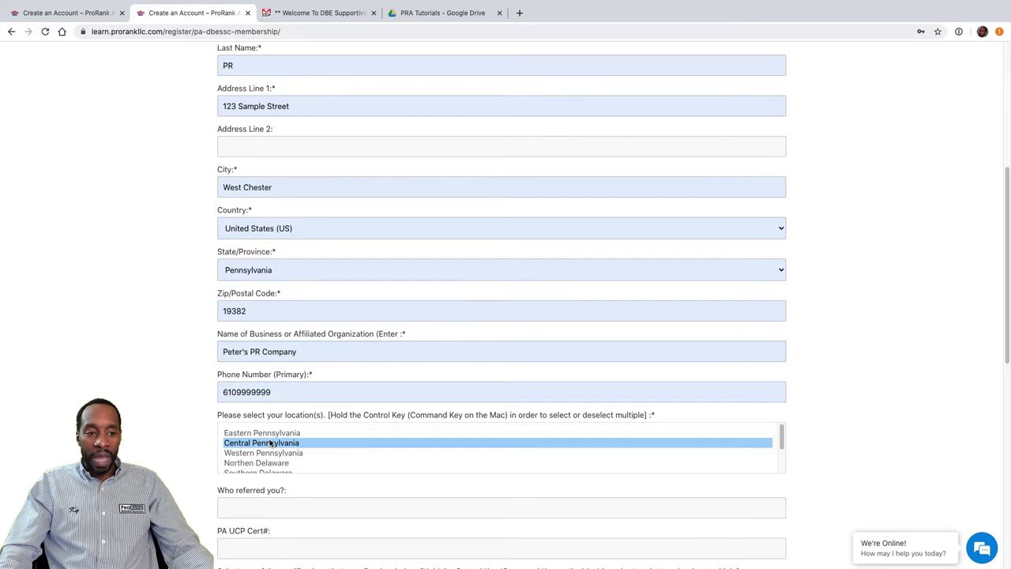
pyautogui.click(276, 433)
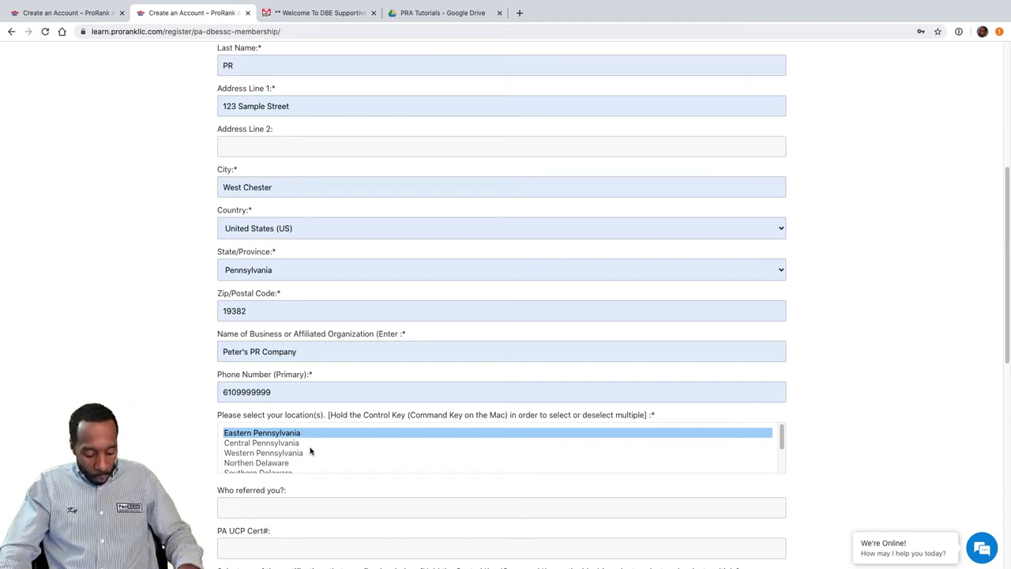
pyautogui.rightClick(262, 463)
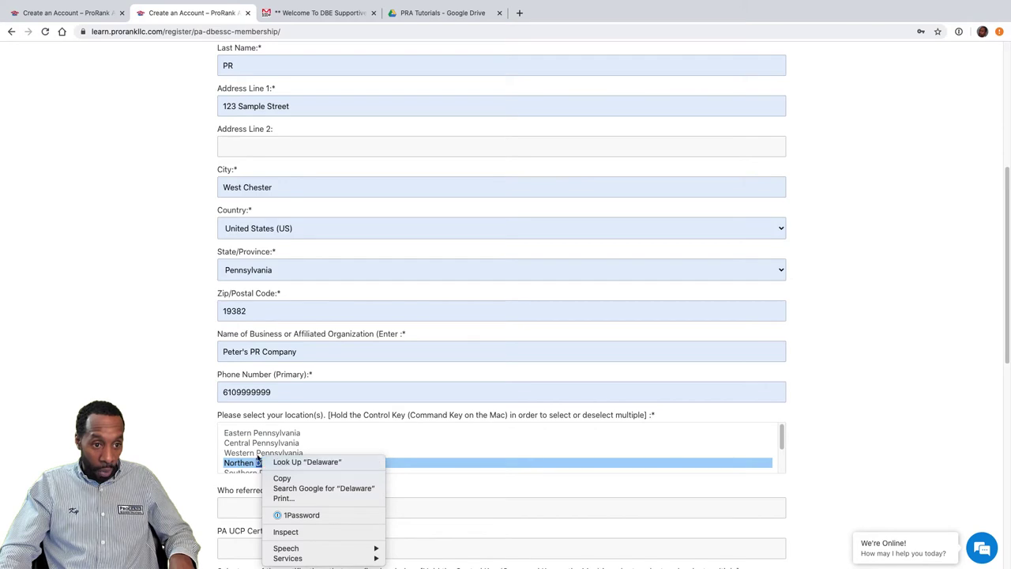
pyautogui.keyDown('super'); pyautogui.click(244, 434); pyautogui.keyUp('super')
# Set the referral source to PennDOT
pyautogui.scroll(-2, 313, 471)
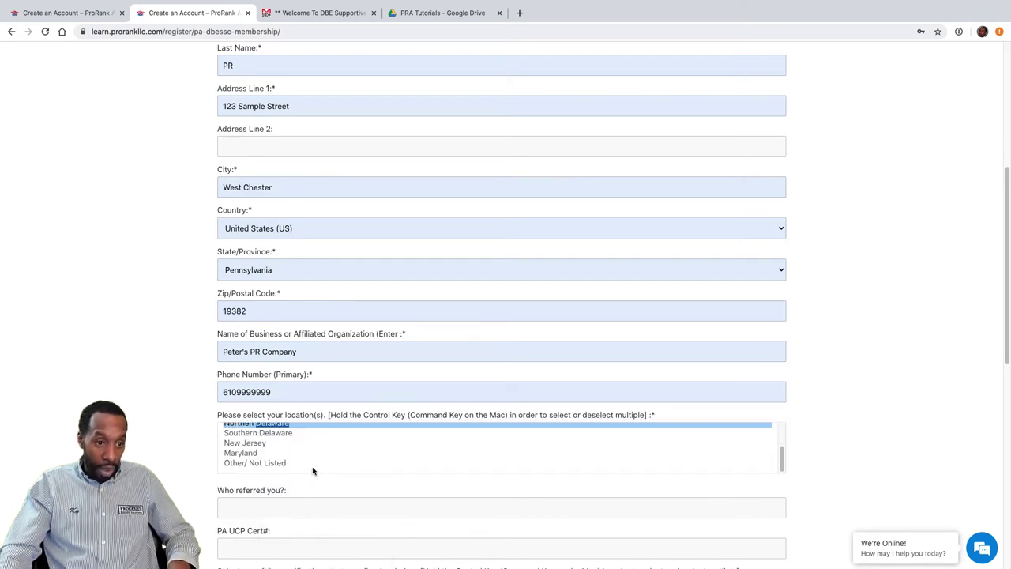
pyautogui.click(308, 508)
pyautogui.click(289, 528)
pyautogui.scroll(-5, 359, 440)
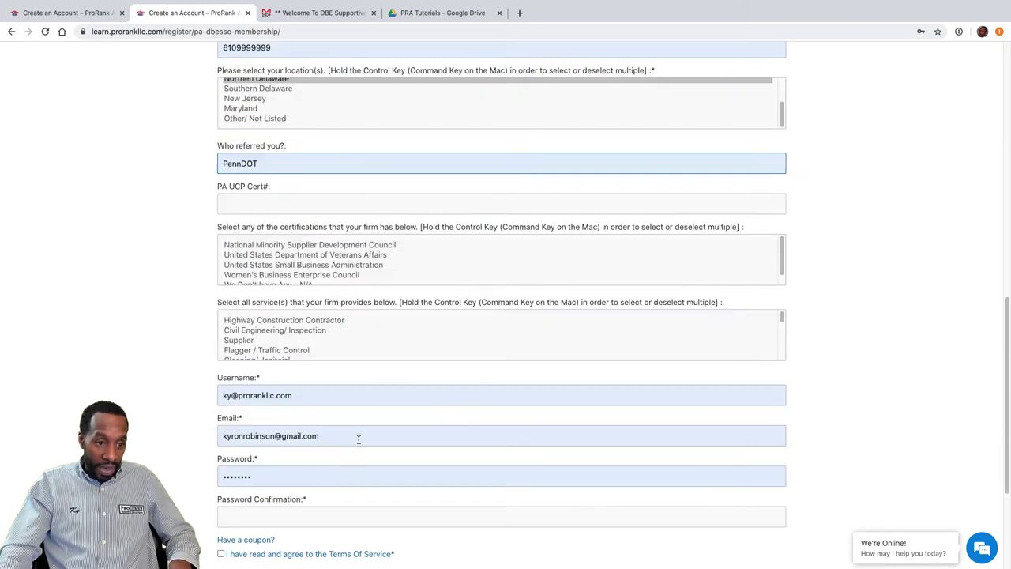
pyautogui.scroll(-3, 359, 439)
pyautogui.scroll(2, 321, 372)
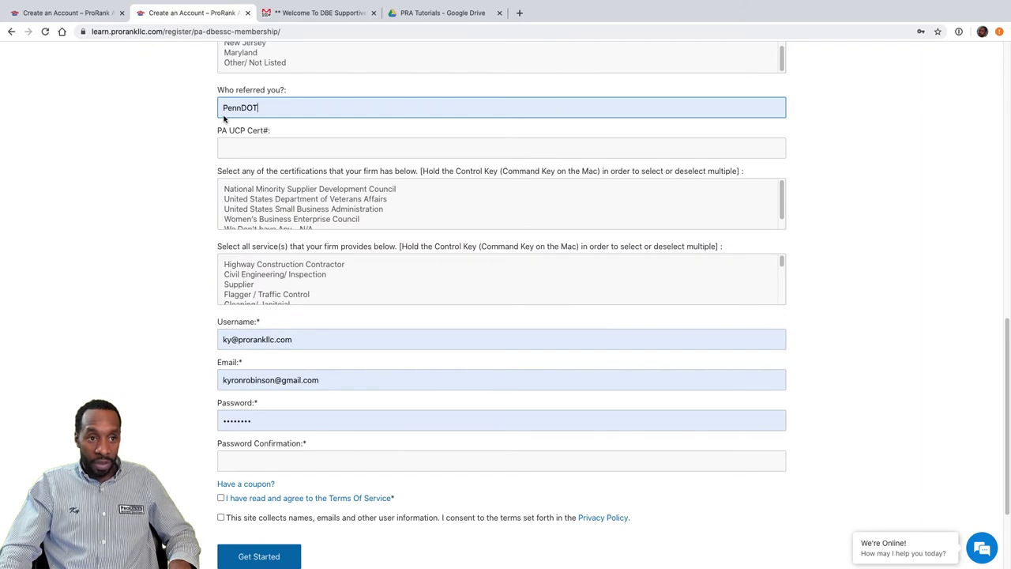
# Enter 14567 as the PA UCP Cert#, then clear the field again
pyautogui.click(241, 146)
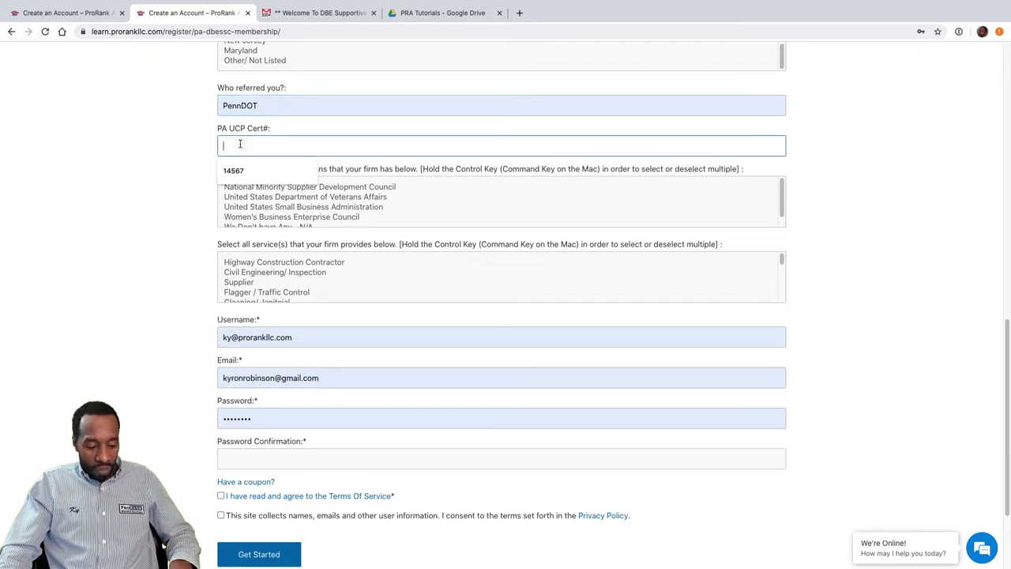
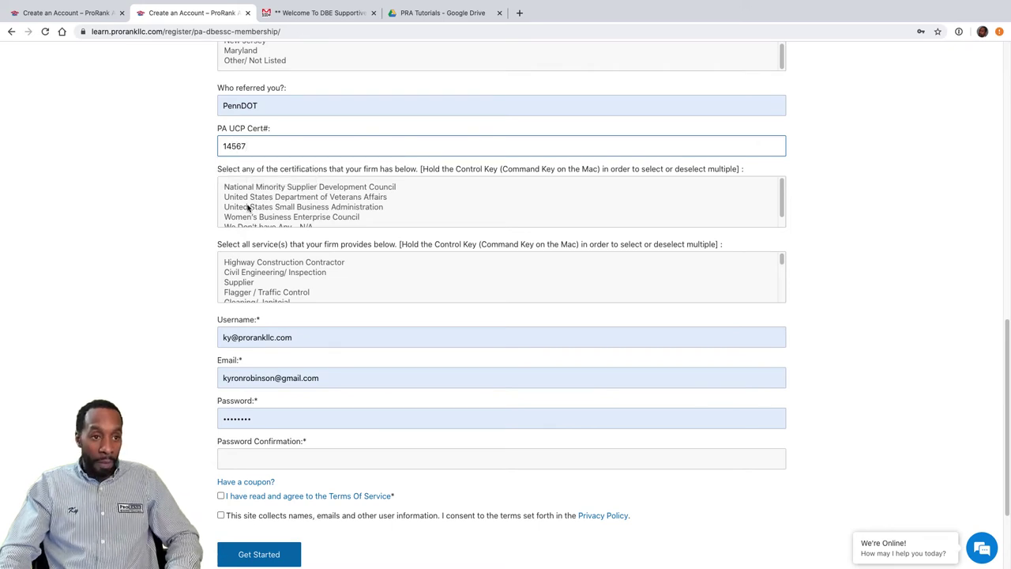
pyautogui.moveTo(251, 146); pyautogui.dragTo(204, 146)
pyautogui.press('BackSpace')
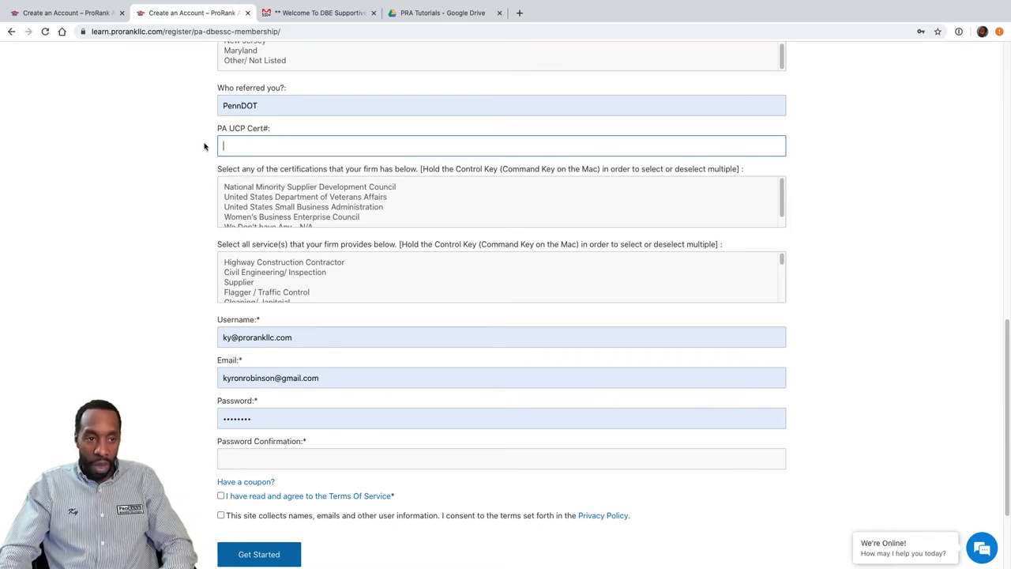
# Scroll through the certifications and services lists and select the existing username
pyautogui.scroll(-1, 262, 196)
pyautogui.scroll(-1, 262, 196)
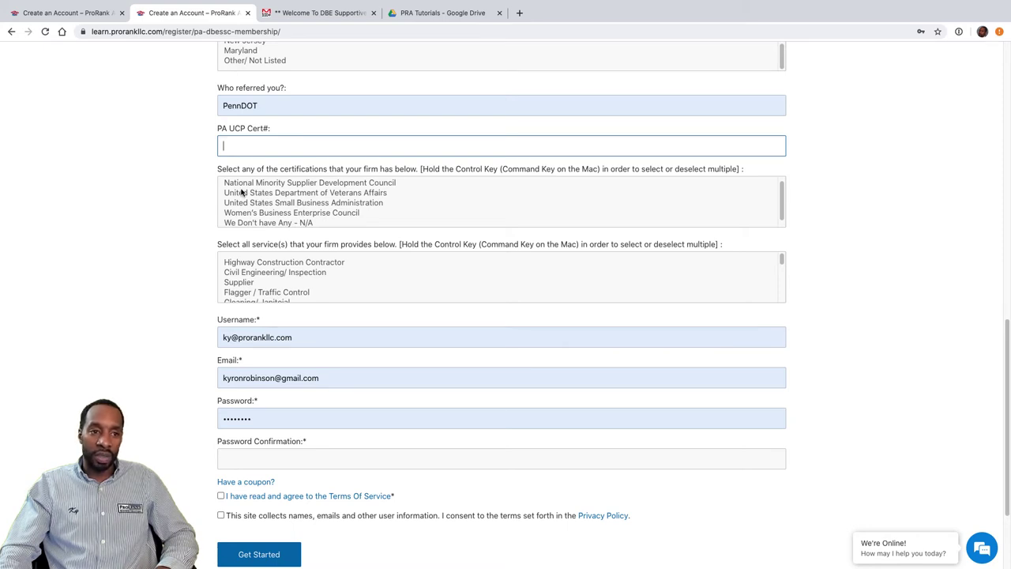
pyautogui.scroll(-1, 269, 207)
pyautogui.scroll(-1, 265, 272)
pyautogui.scroll(1, 264, 274)
pyautogui.scroll(-1, 265, 282)
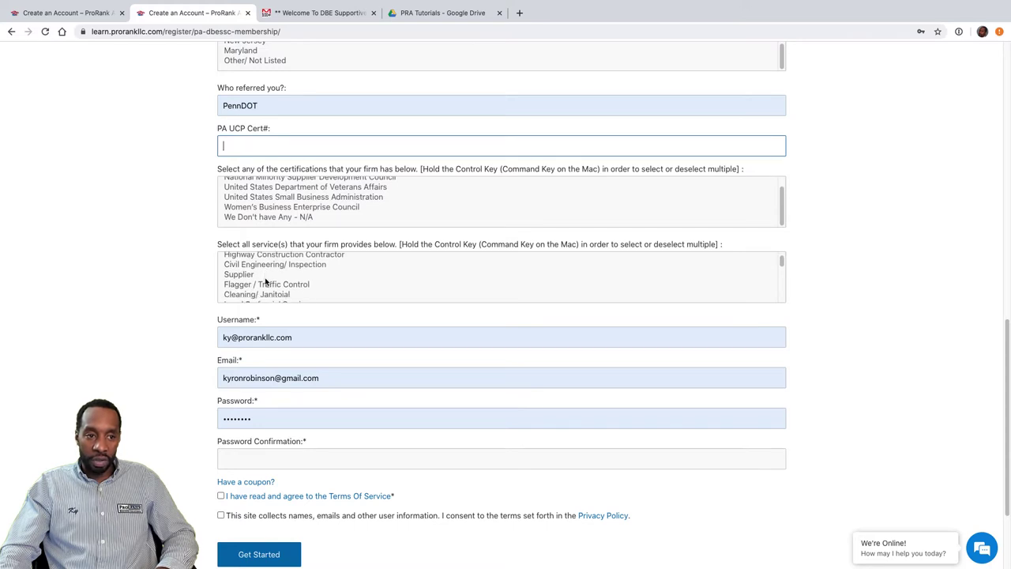
pyautogui.scroll(-1, 254, 287)
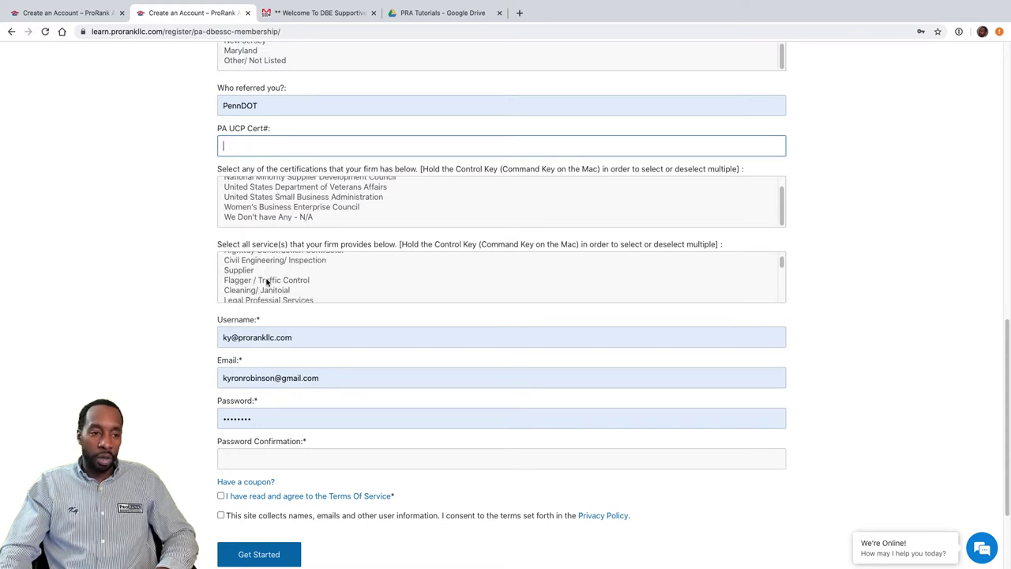
pyautogui.scroll(-2, 260, 279)
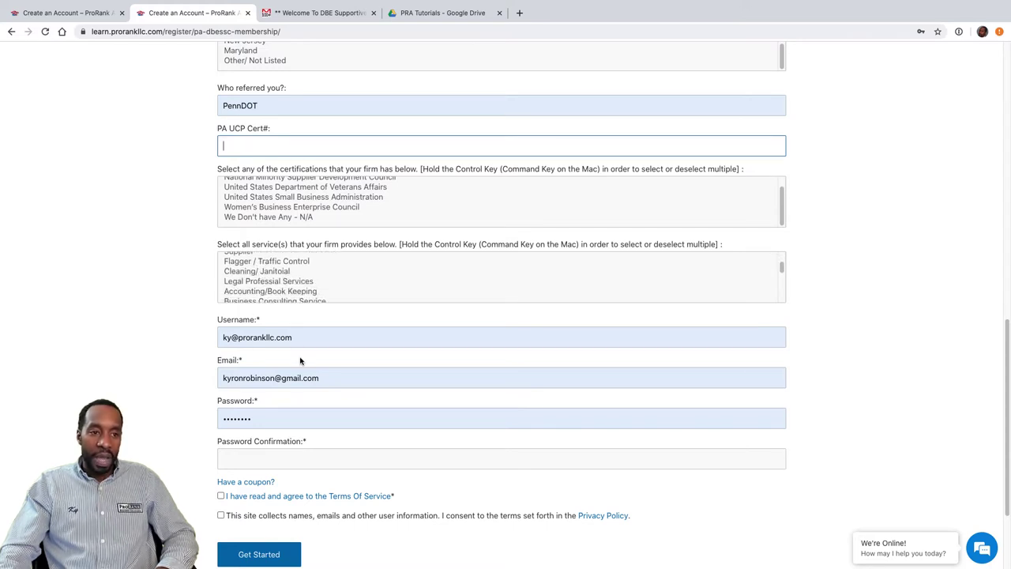
pyautogui.moveTo(298, 339); pyautogui.dragTo(197, 318)
# Replace the username with a saved one and retype the account password and confirmation
pyautogui.press('BackSpace')
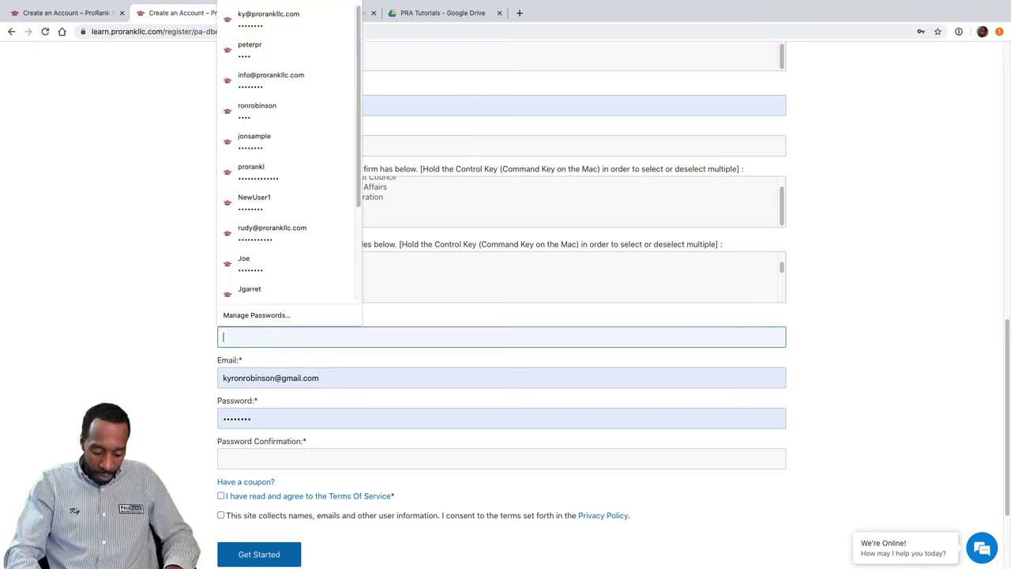
pyautogui.write('P')
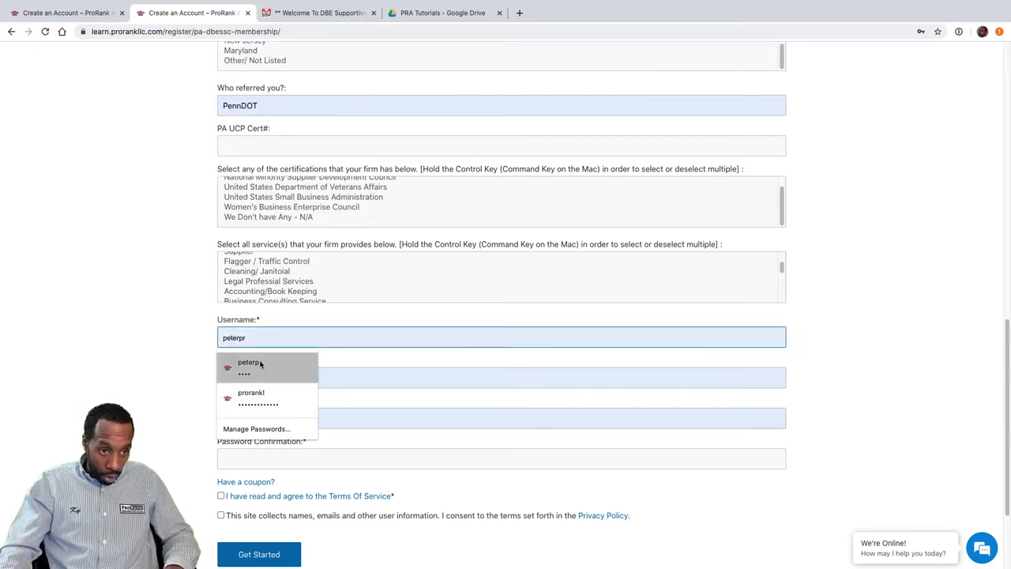
pyautogui.click(254, 365)
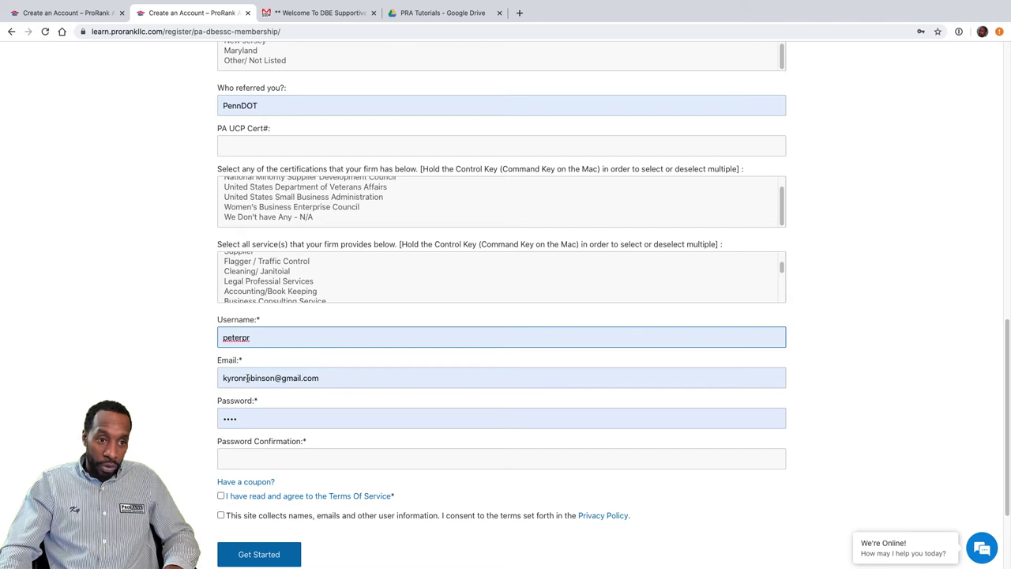
pyautogui.doubleClick(225, 418)
pyautogui.press('BackSpace')
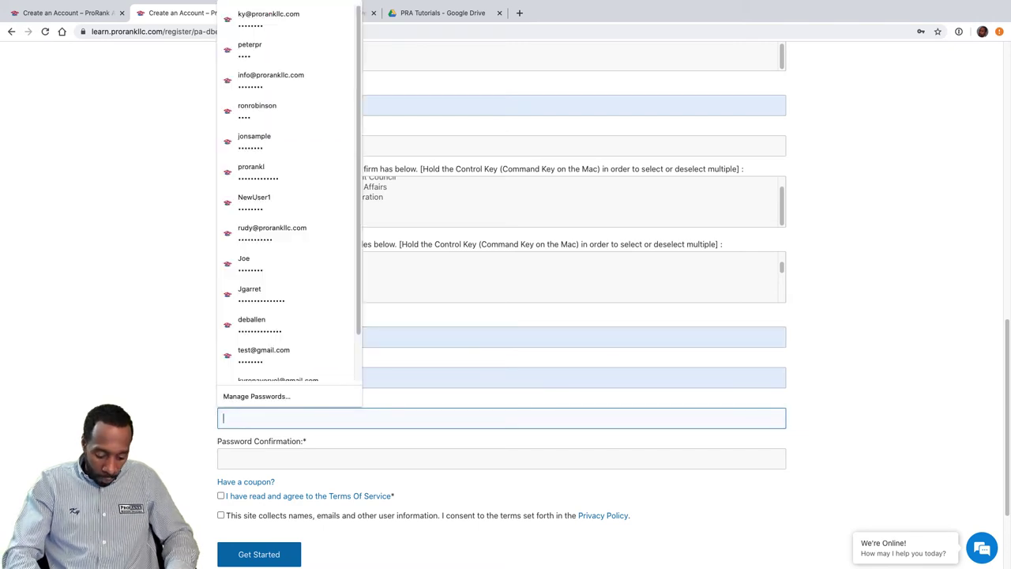
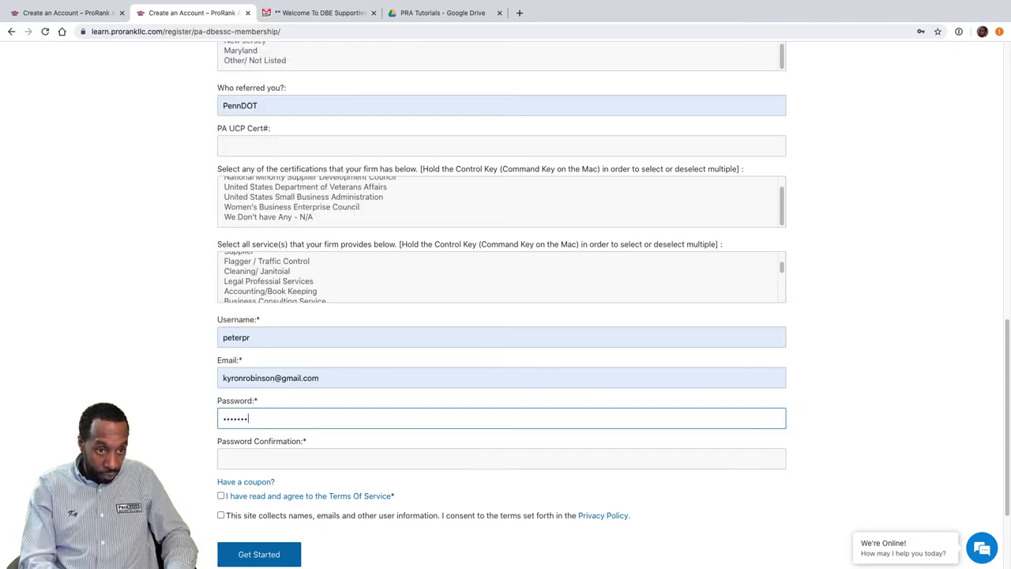
pyautogui.click(227, 461)
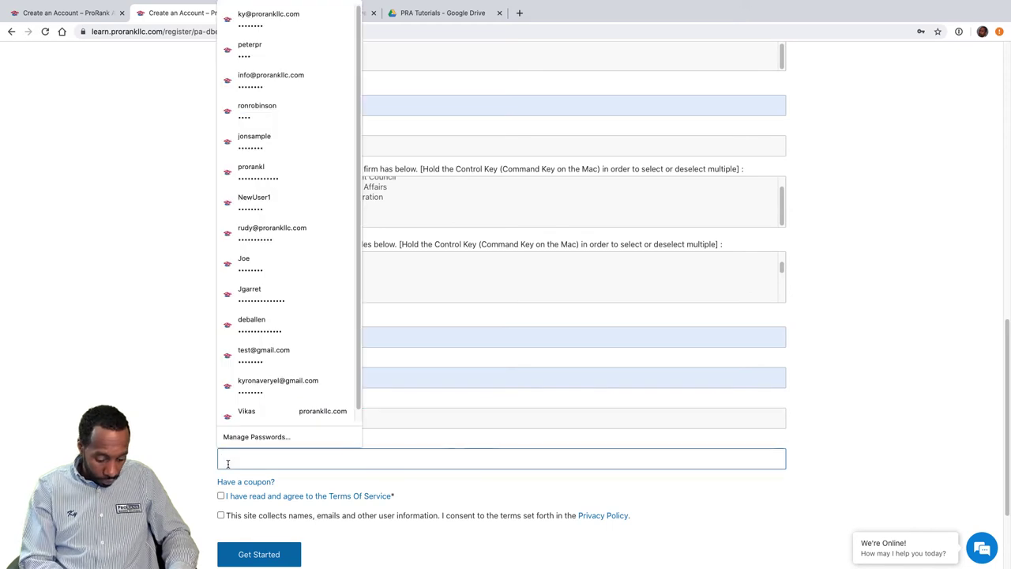
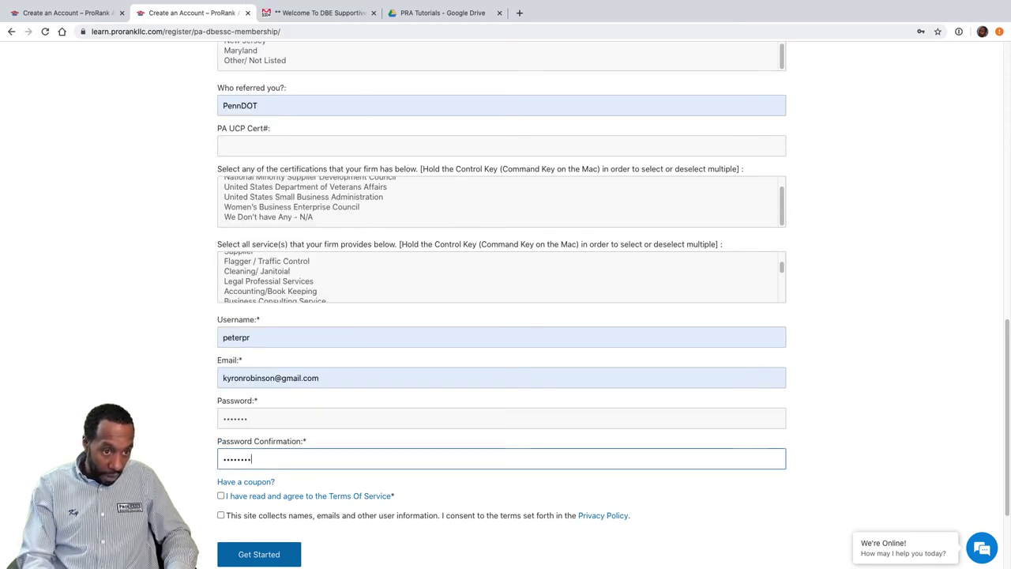
# Reveal the coupon code field and attempt to submit the registration
pyautogui.click(242, 480)
pyautogui.scroll(-3, 253, 490)
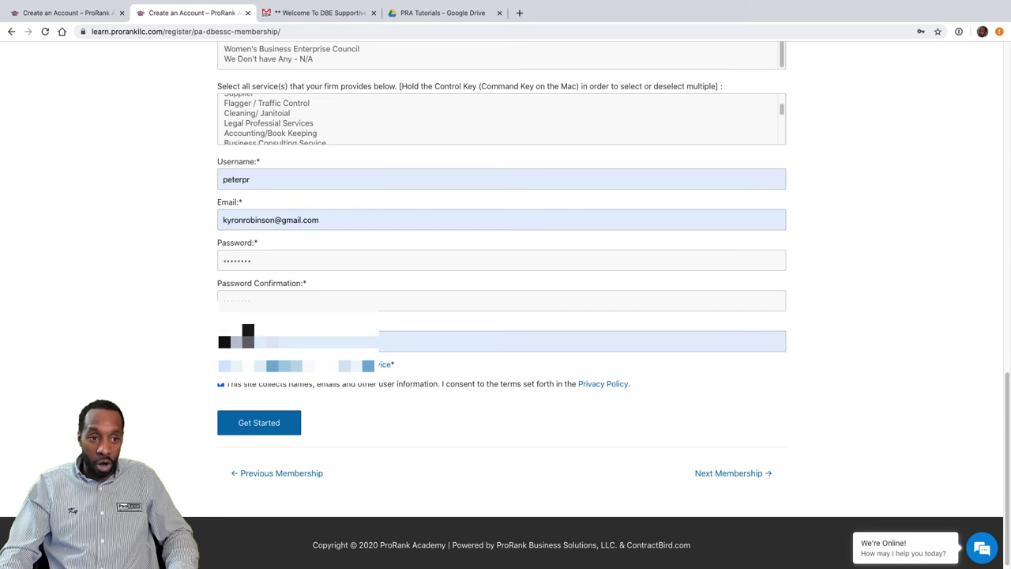
pyautogui.click(255, 422)
# Submit the registration, decline Chrome's password update, and view the welcome email in Gmail
pyautogui.scroll(-10, 260, 388)
pyautogui.click(262, 418)
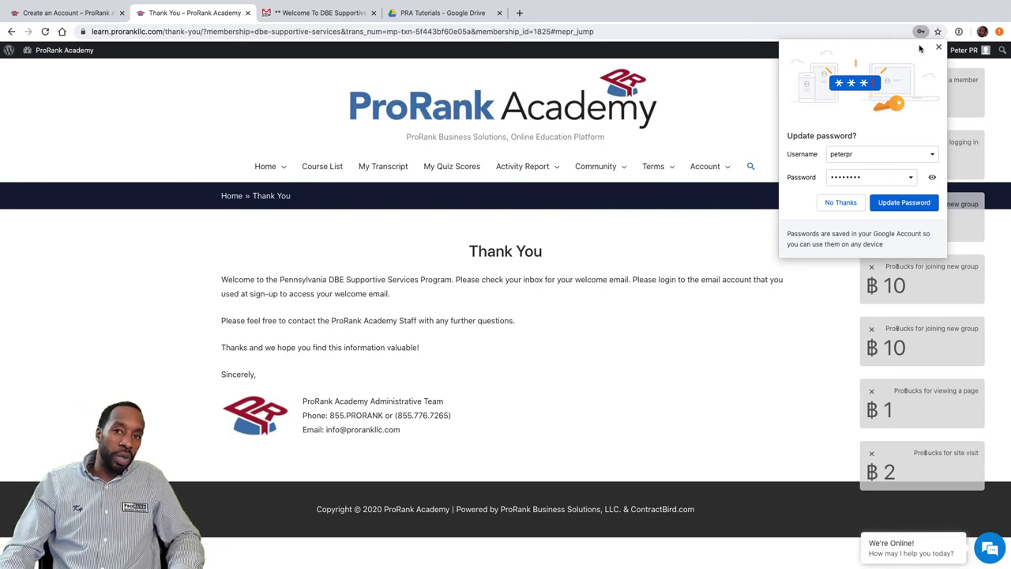
pyautogui.click(939, 46)
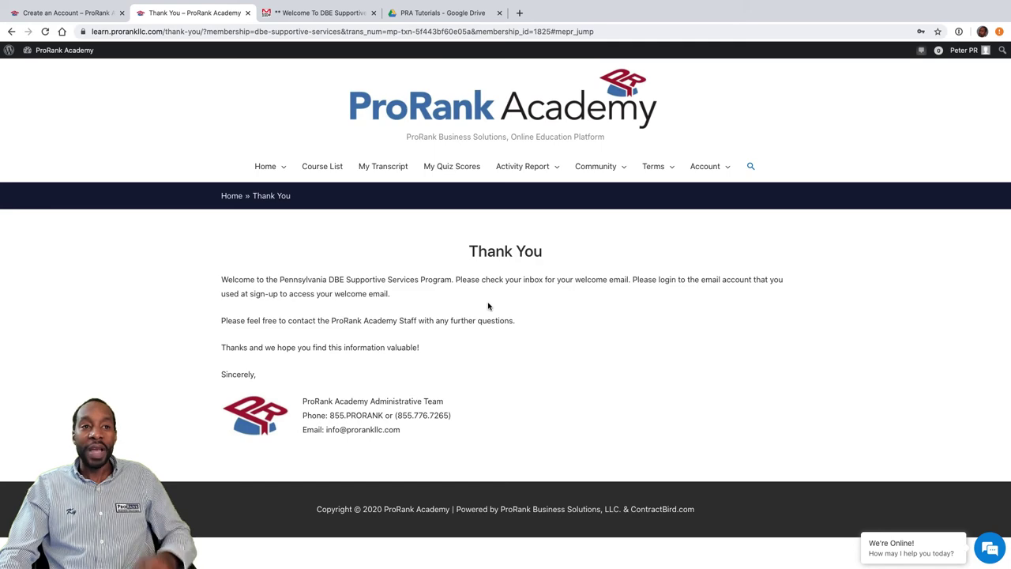
pyautogui.click(346, 14)
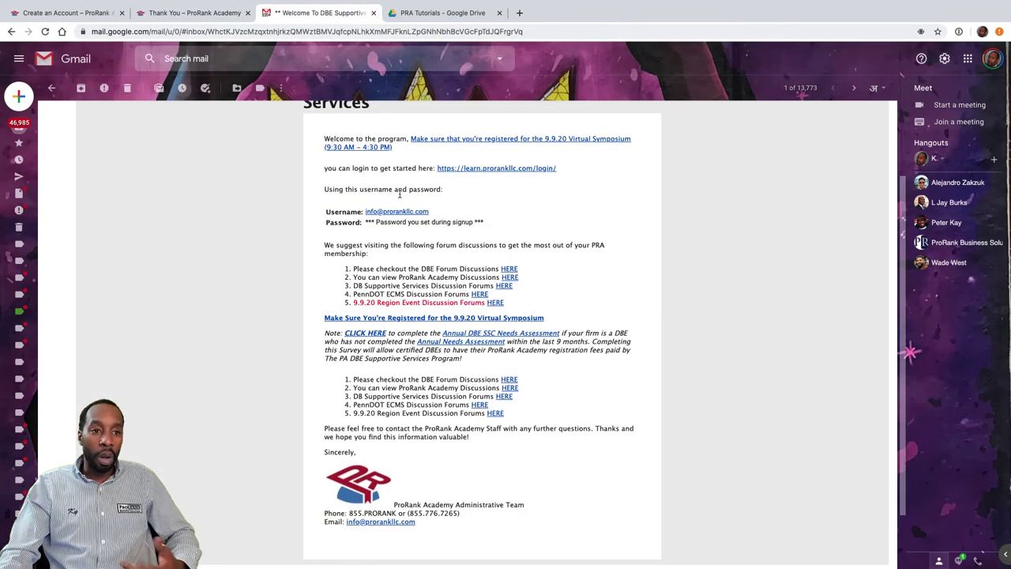
pyautogui.scroll(3, 353, 166)
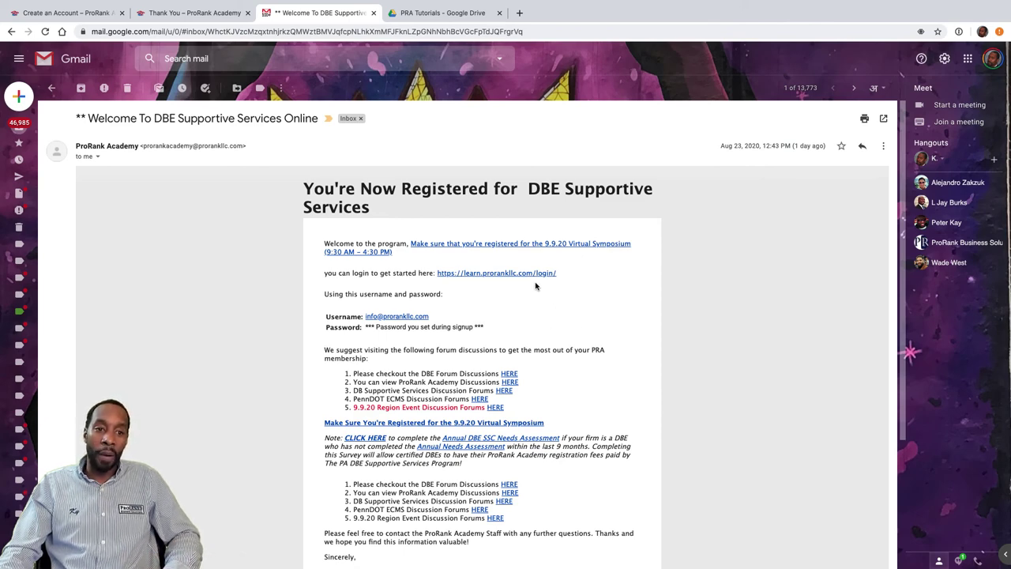
pyautogui.click(536, 274)
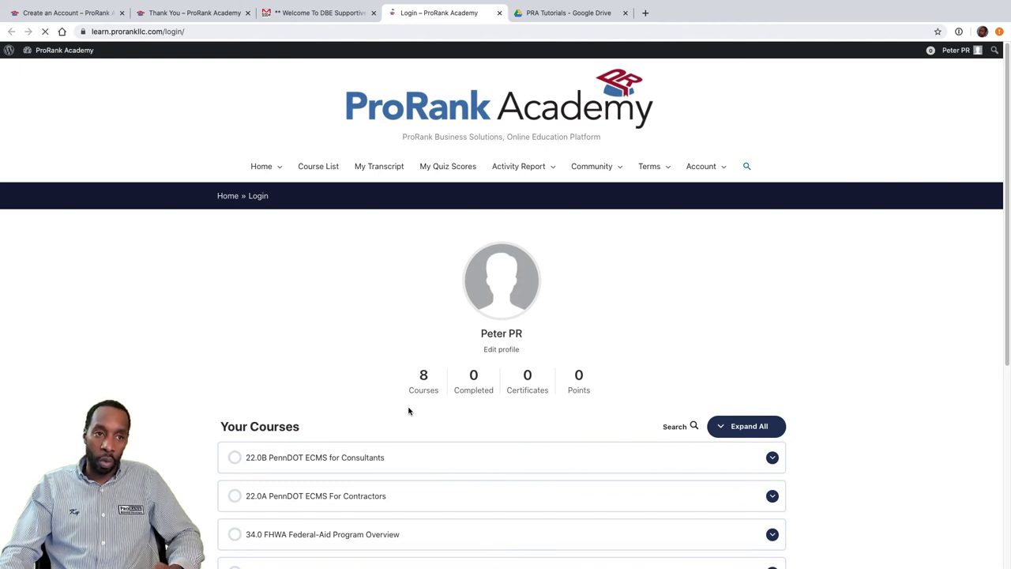
# Browse the 8-course dashboard, then return to the Gmail welcome email
pyautogui.scroll(-5, 409, 411)
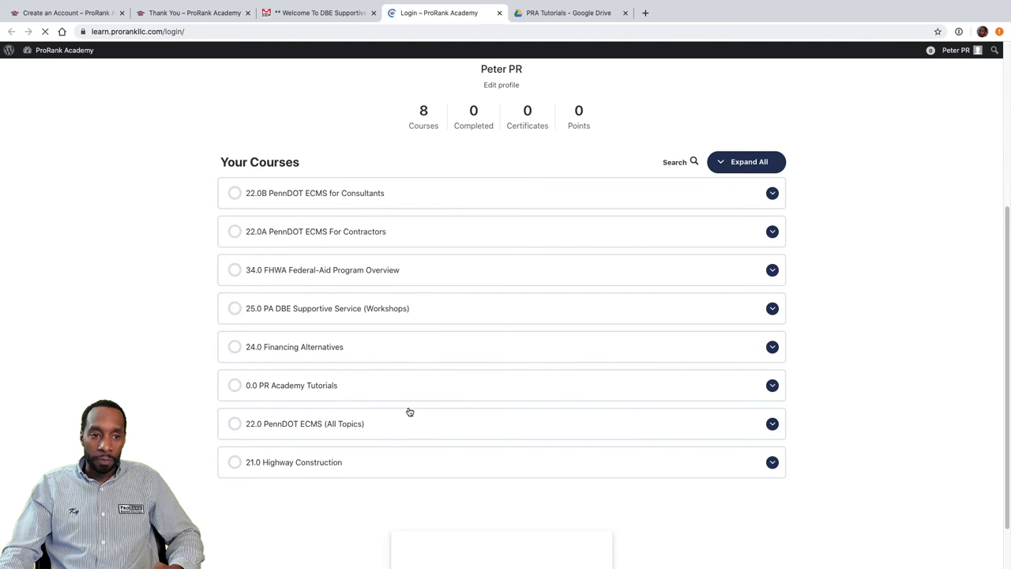
pyautogui.scroll(1, 409, 411)
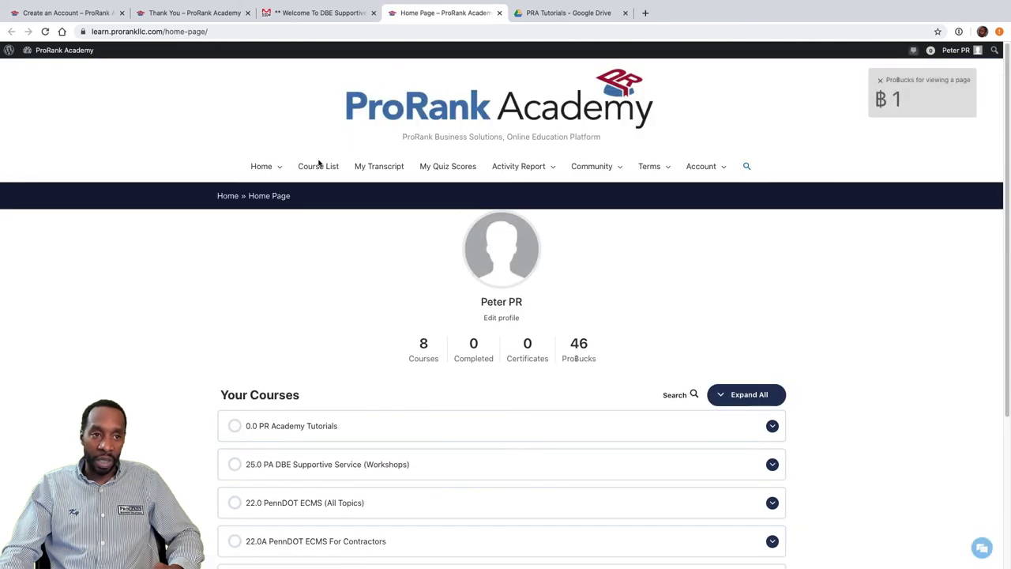
pyautogui.click(319, 13)
pyautogui.scroll(-1, 305, 294)
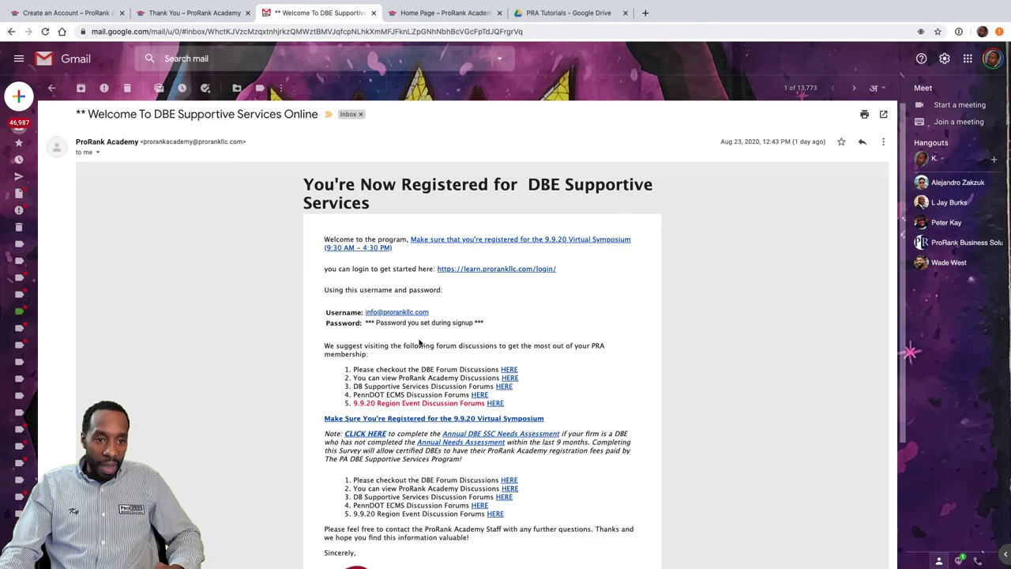
pyautogui.scroll(-2, 506, 413)
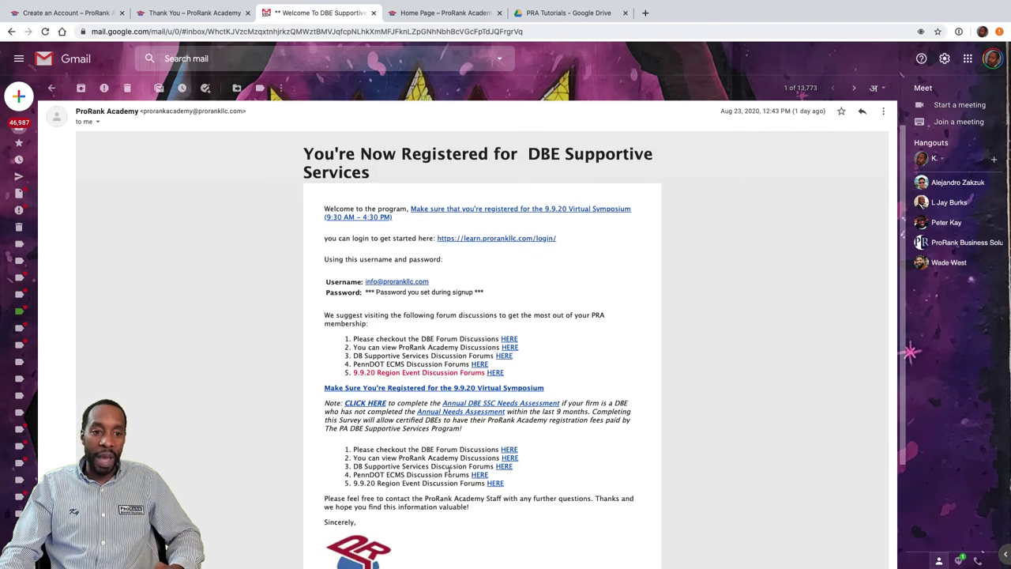